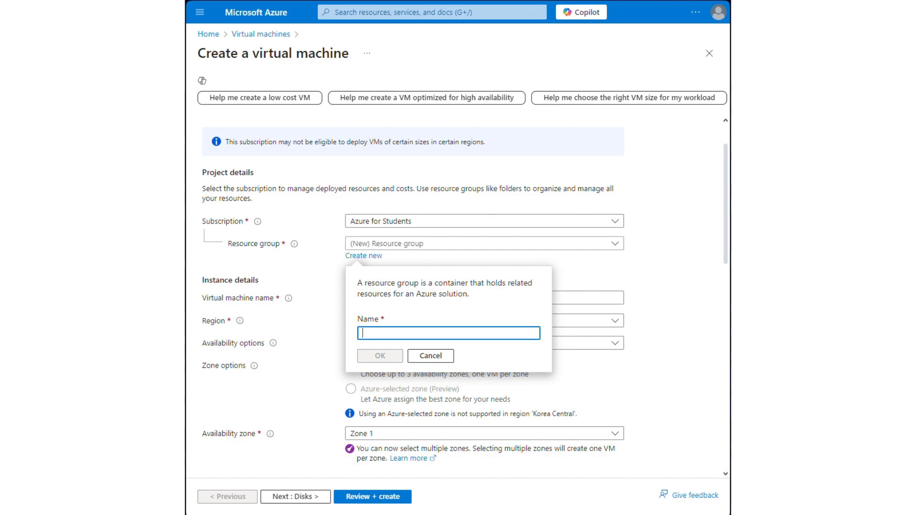
Step: Create a new resource group named CIS154 for the virtual machine
type("rg")
key("BackSpace")
key("BackSpace")
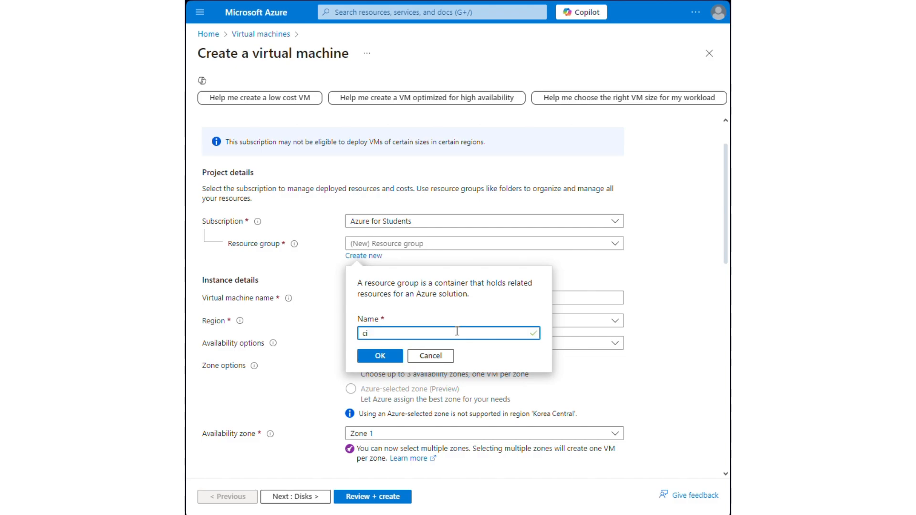
type("CIS154")
left_click(381, 367)
Step: Name the virtual machine Win11AzureVM
scroll(382, 334, "down", 2)
left_click(413, 183)
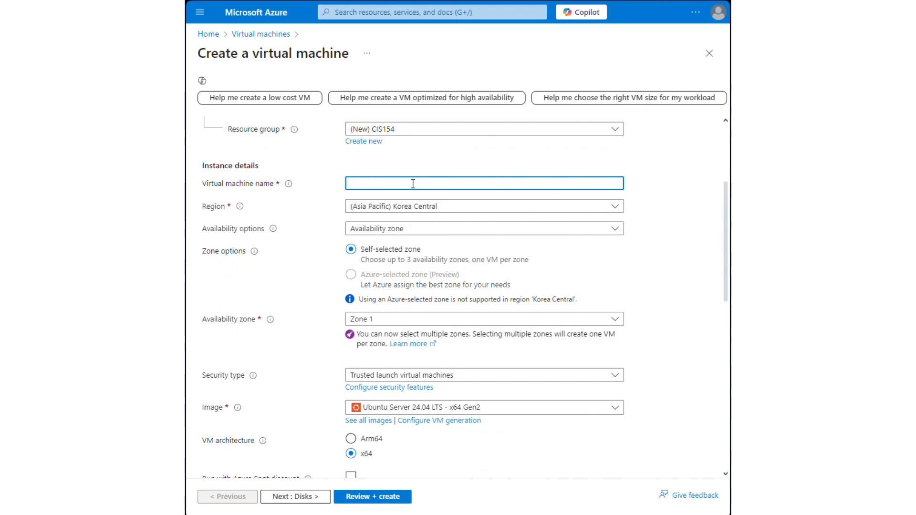
type("Win11AzureVM")
Step: Choose Windows 10 Pro, version 22H2 - x64 Gen2 as the virtual machine's image
scroll(532, 252, "down", 2)
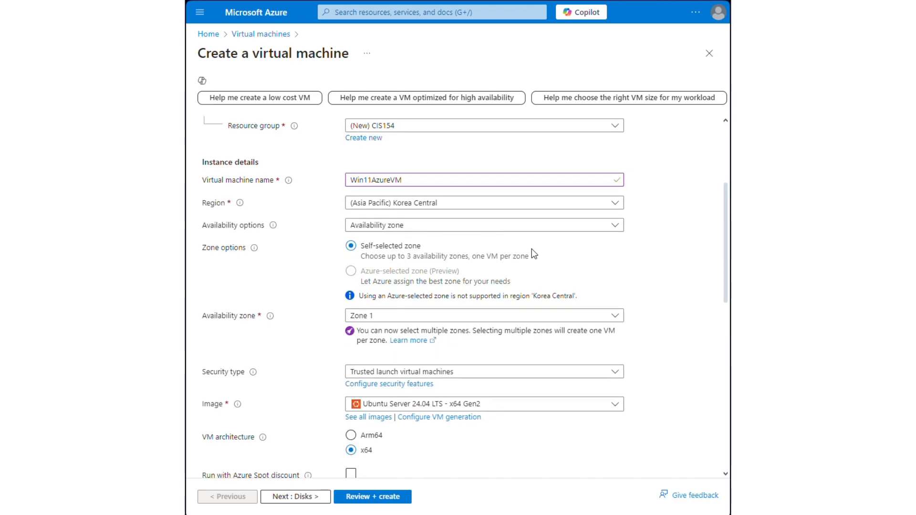
left_click(505, 293)
scroll(493, 241, "down", 2)
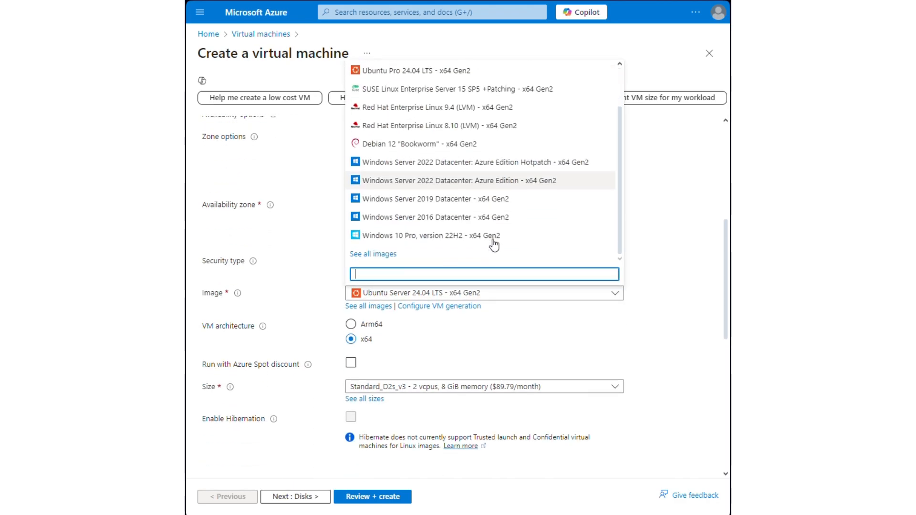
left_click(492, 238)
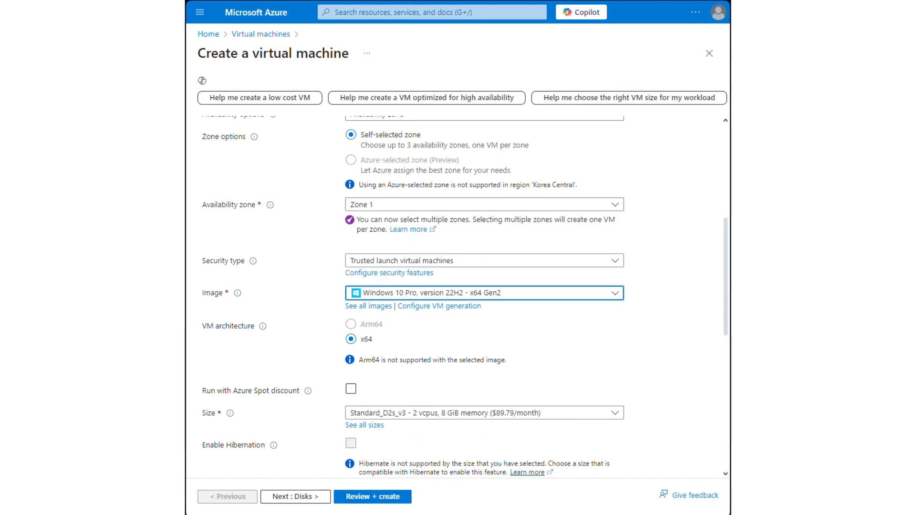
Step: Set the administrator account's username to StudentAdmin
scroll(501, 352, "down", 5)
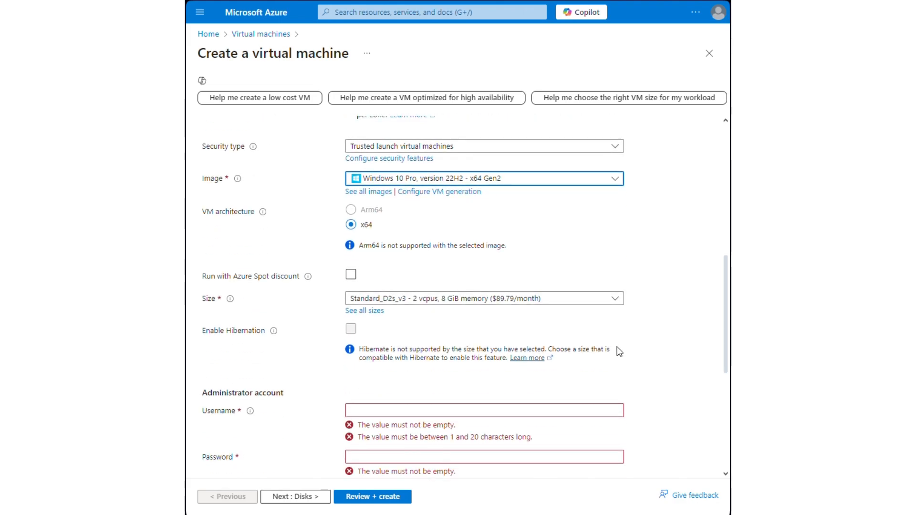
left_click(451, 296)
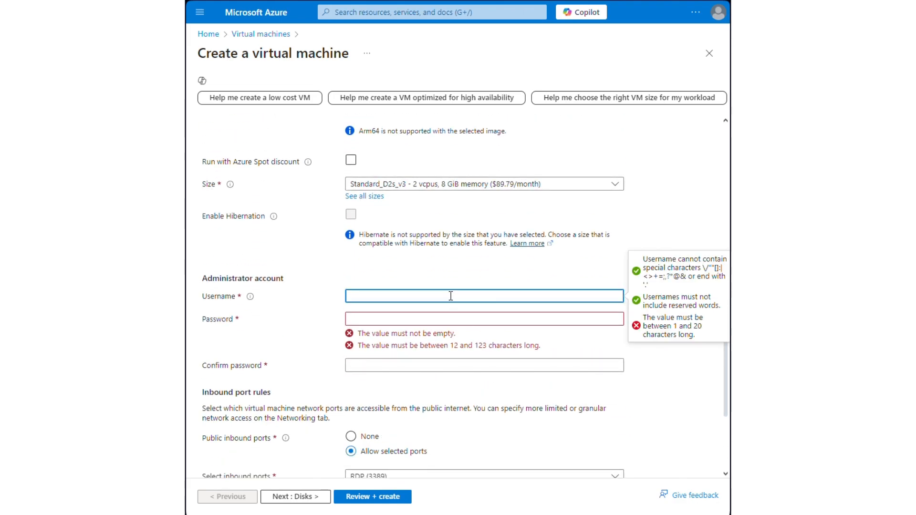
type("StudentAdmin")
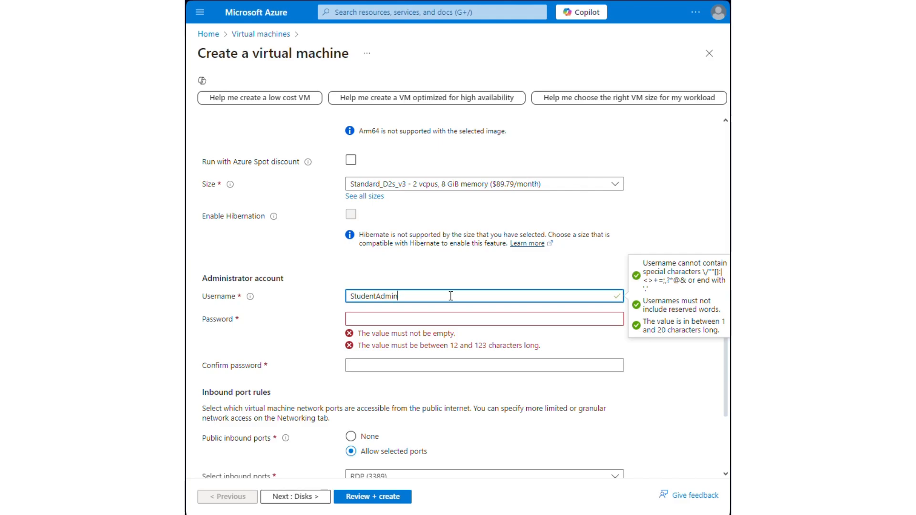
Step: Enter the administrator account password and repeat it in the confirmation field
left_click(404, 319)
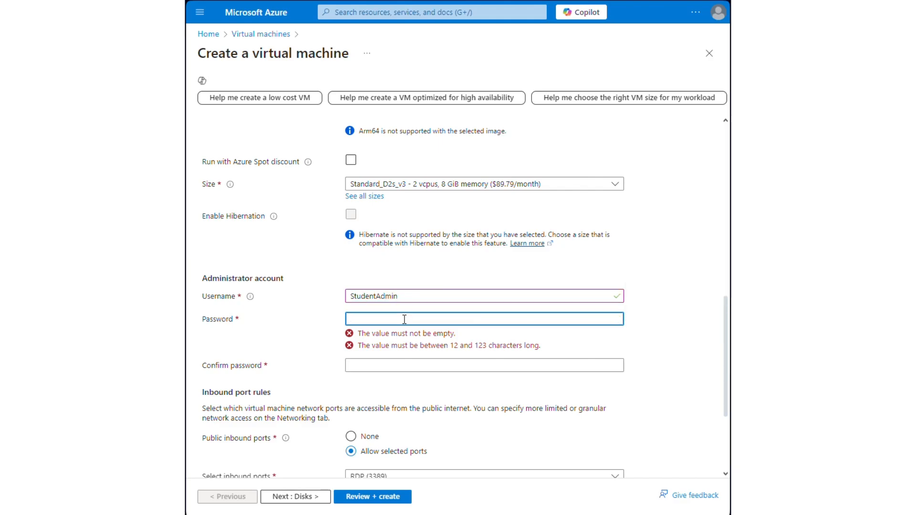
type("P")
type("••")
key("BackSpace")
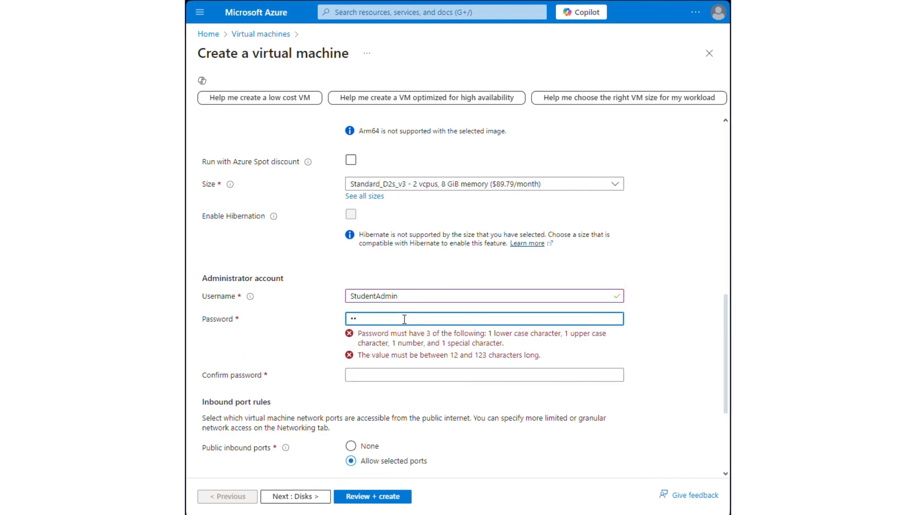
type("••••••••••")
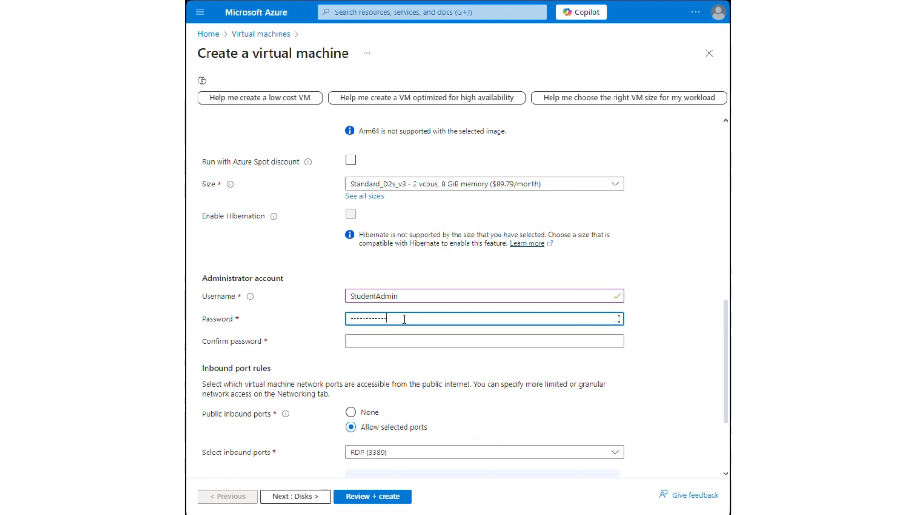
left_click(391, 344)
type("••••")
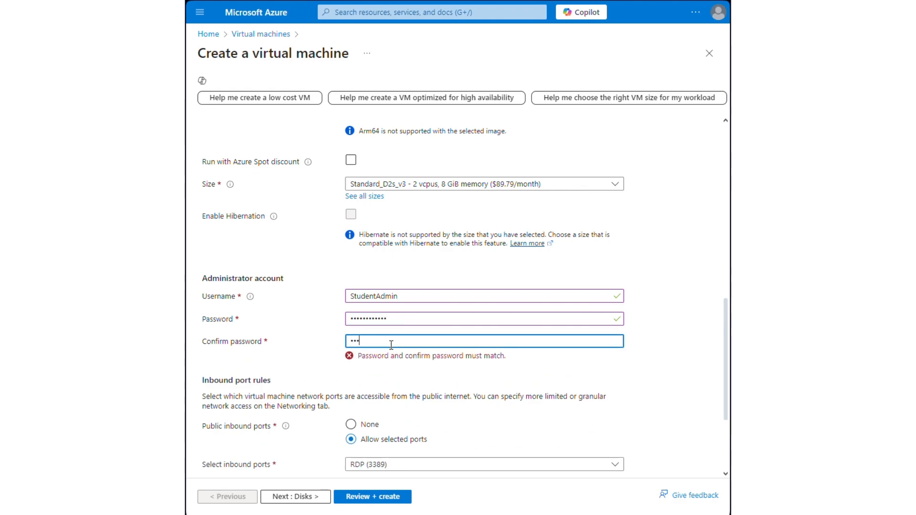
type("••••••••")
Step: Confirm the eligible Windows 10/11 license with multi-tenant hosting rights, check the configuration and submit it for review
scroll(429, 382, "down", 3)
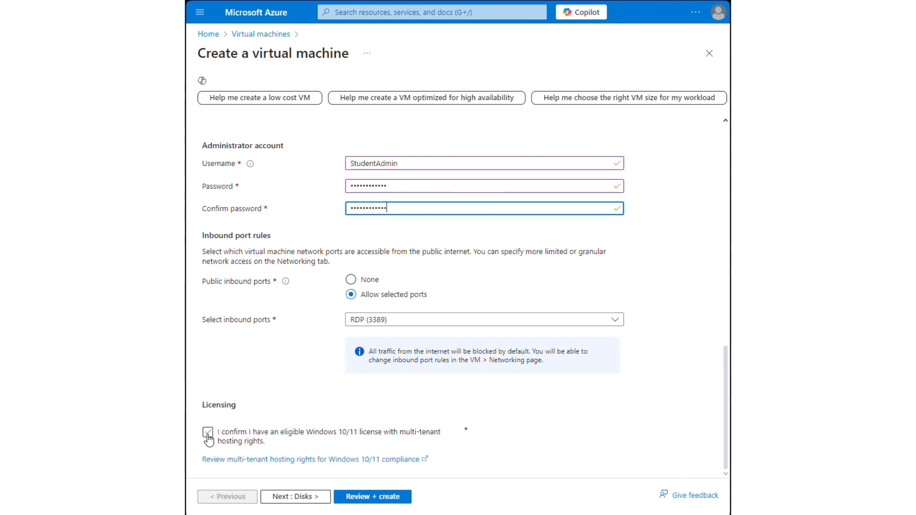
scroll(535, 302, "up", 3)
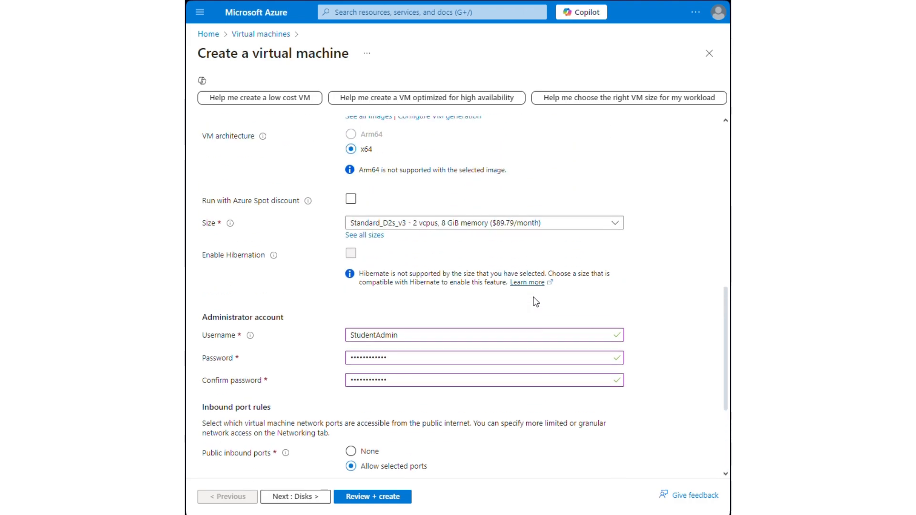
scroll(526, 280, "up", 5)
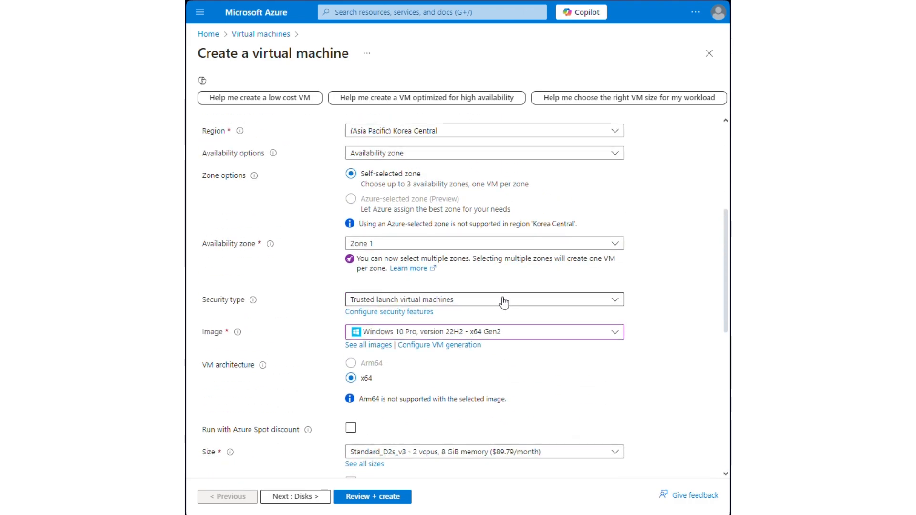
scroll(429, 293, "up", 2)
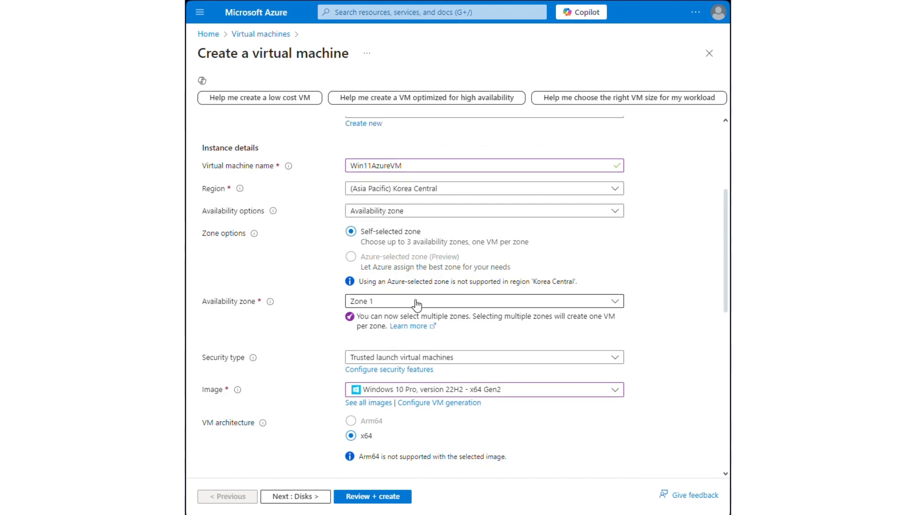
scroll(416, 303, "up", 3)
scroll(416, 302, "down", 12)
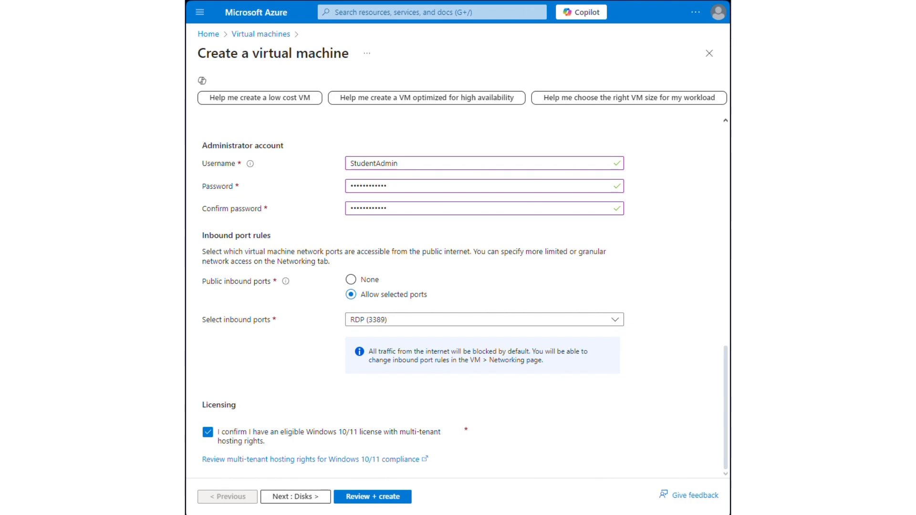
left_click(390, 497)
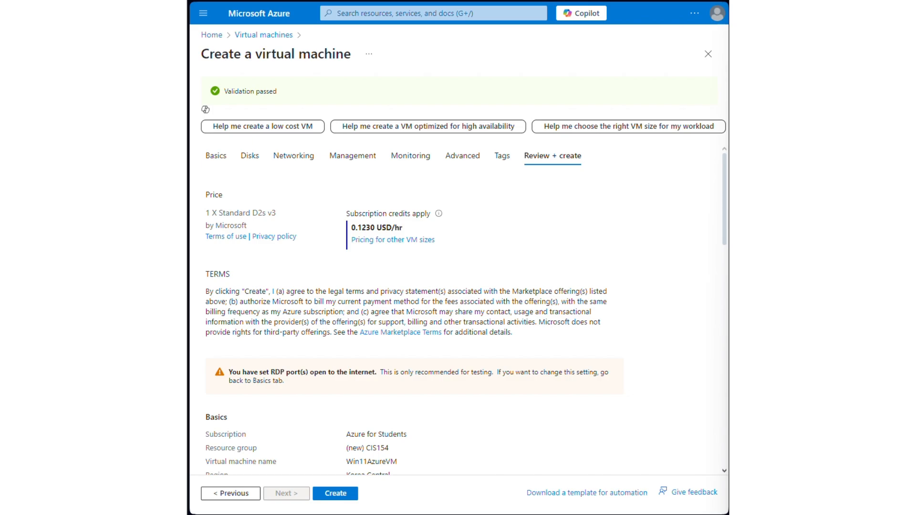
Step: Create the validated virtual machine and open its resource overview once the deployment has finished
left_click(351, 493)
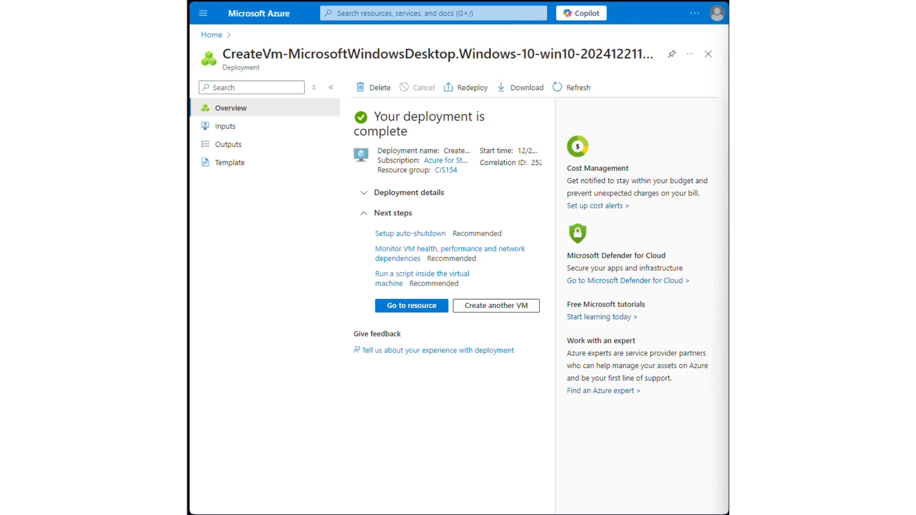
left_click(408, 309)
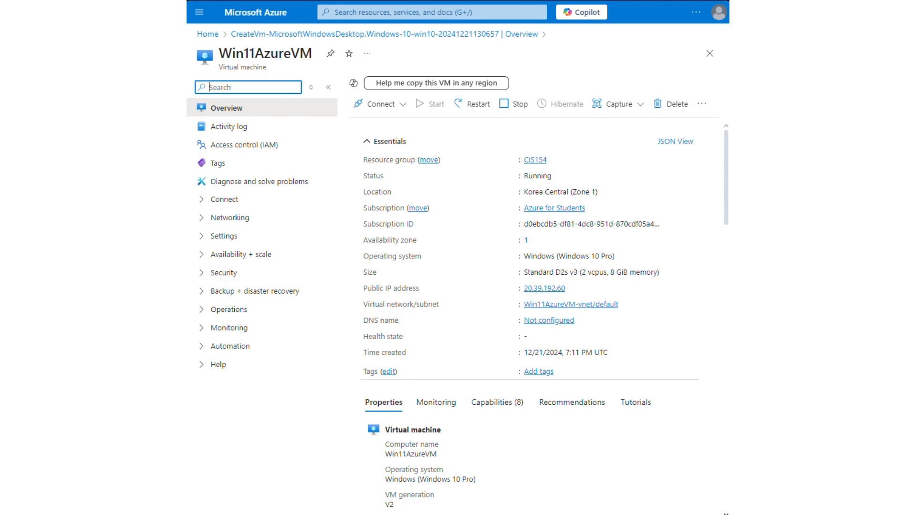
scroll(642, 294, "down", 15)
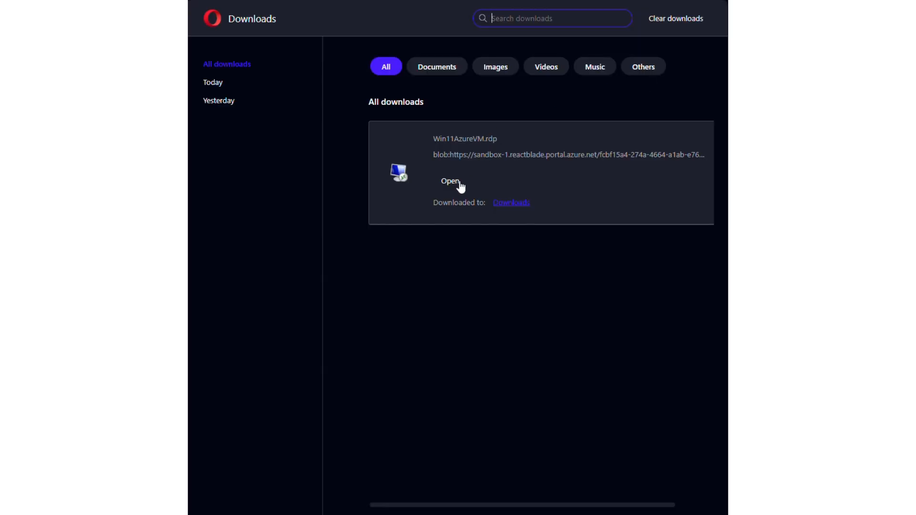
Step: Open the downloaded Win11AzureVM.rdp file and allow the remote connection despite its unknown publisher
left_click(452, 142)
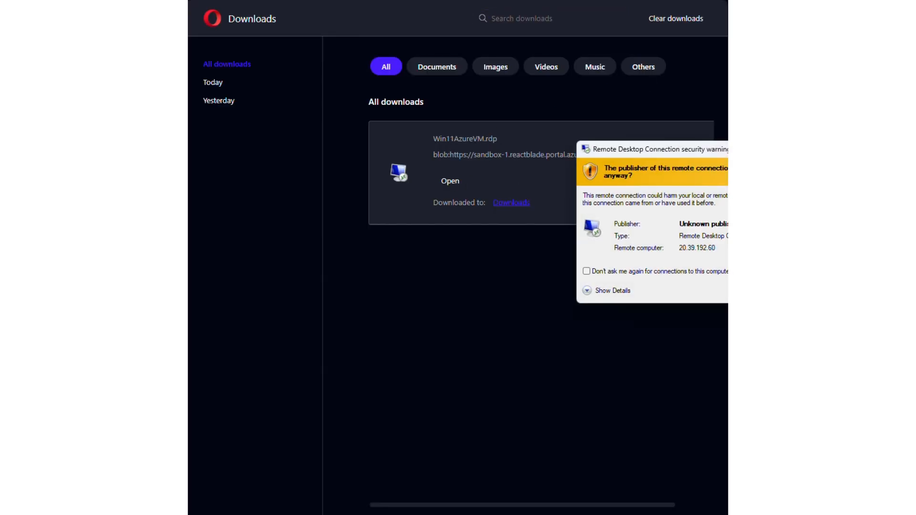
left_click(797, 290)
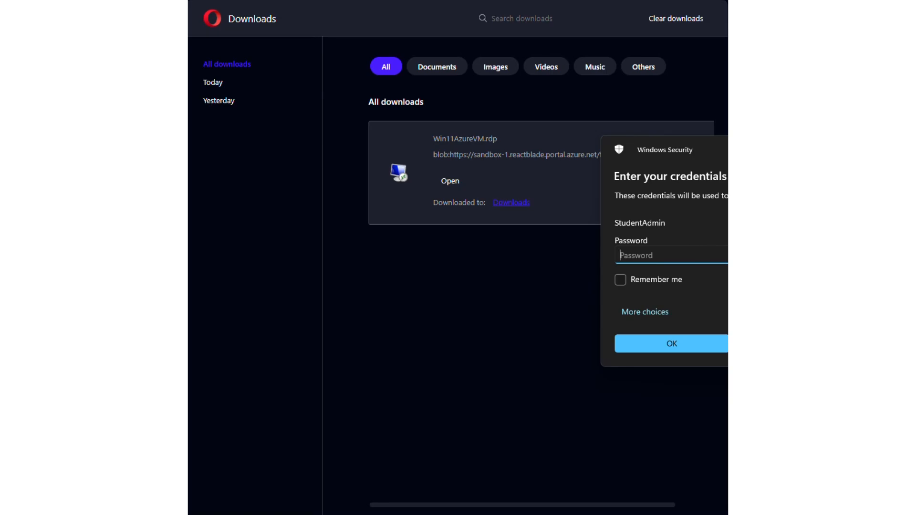
Step: Sign in to the remote machine with the StudentAdmin password, remember the credentials and accept its unverified certificate
left_click_drag(697, 143, 542, 139)
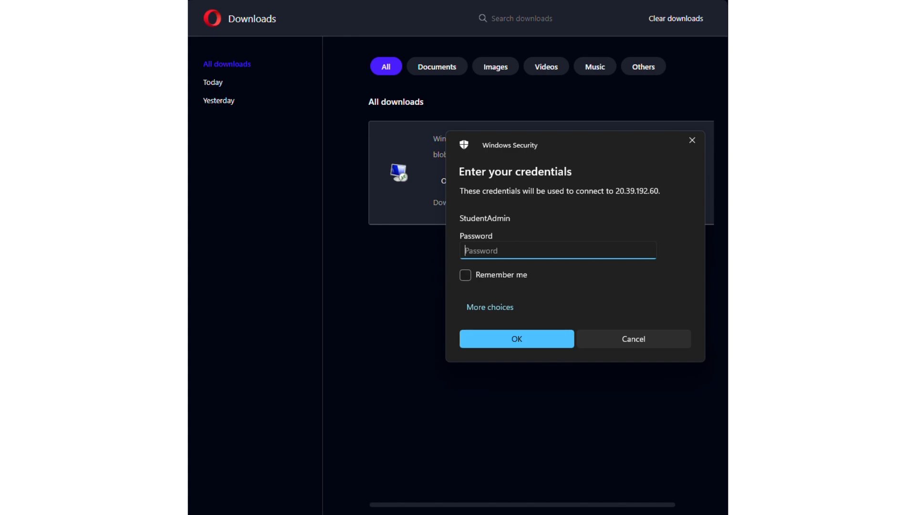
left_click(529, 276)
type("•••••••••")
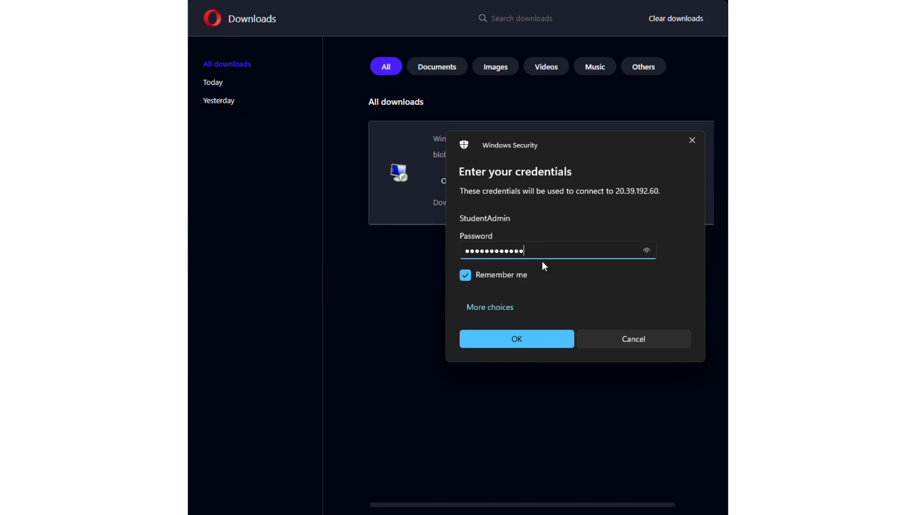
left_click(510, 335)
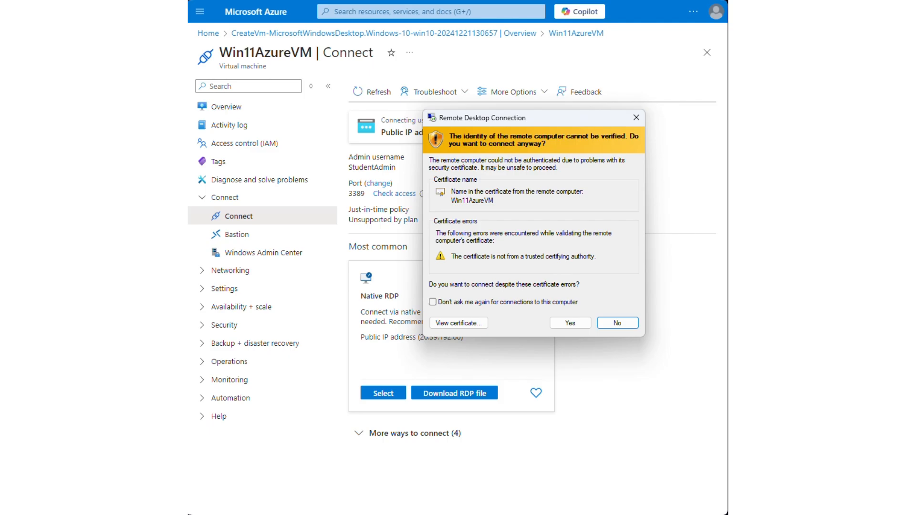
left_click(570, 323)
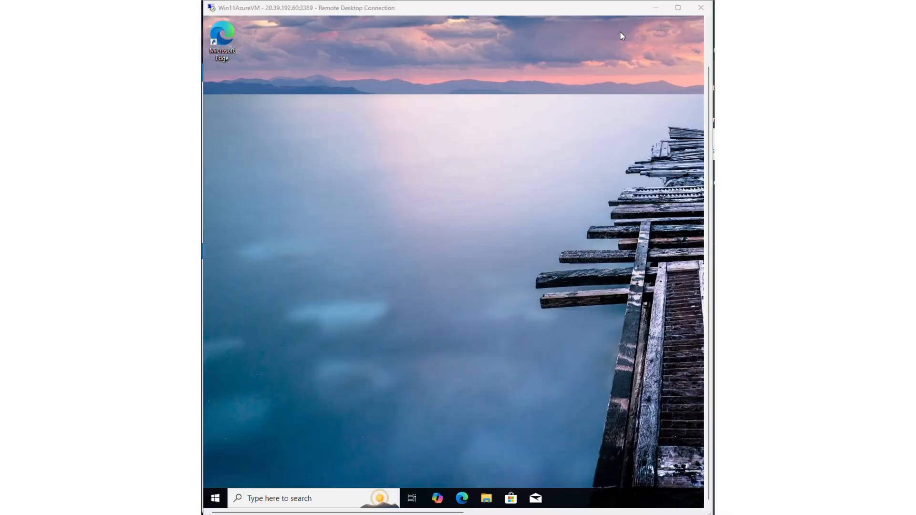
Step: Open Windows Settings on the remote virtual machine
right_click(426, 312)
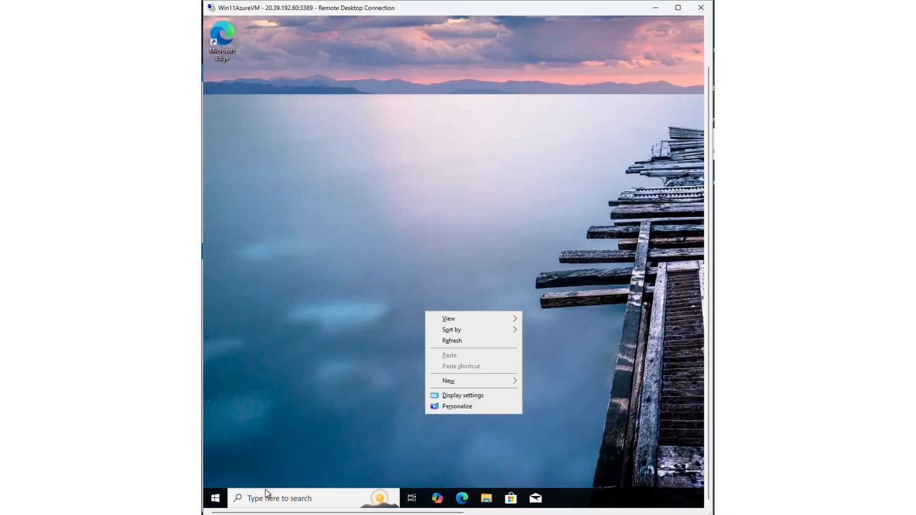
right_click(215, 498)
left_click(270, 258)
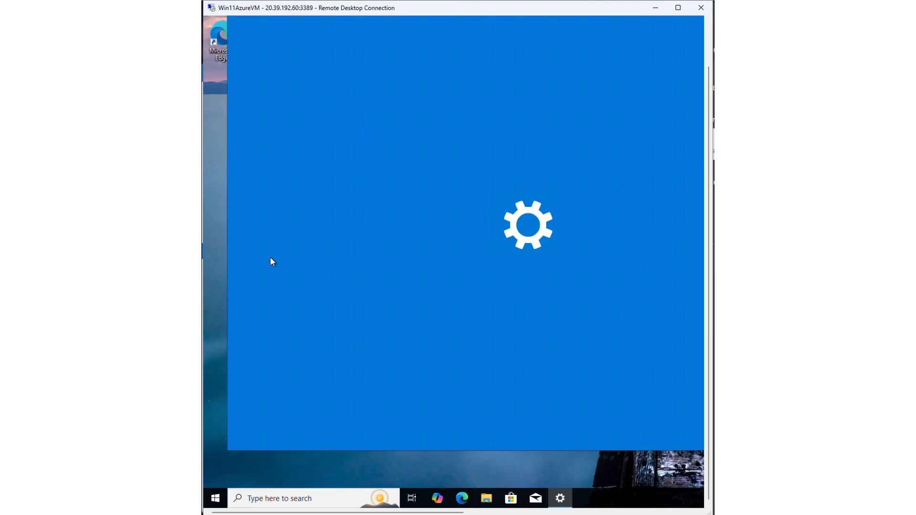